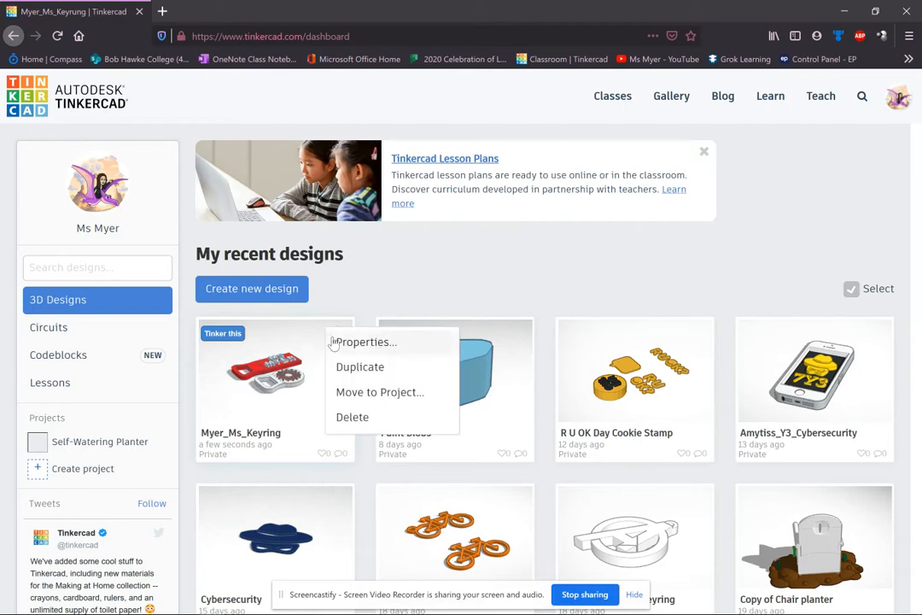
Open the keyring design's properties and save them with its name unchanged.
click(388, 350)
drag(372, 208, 288, 215)
click(312, 210)
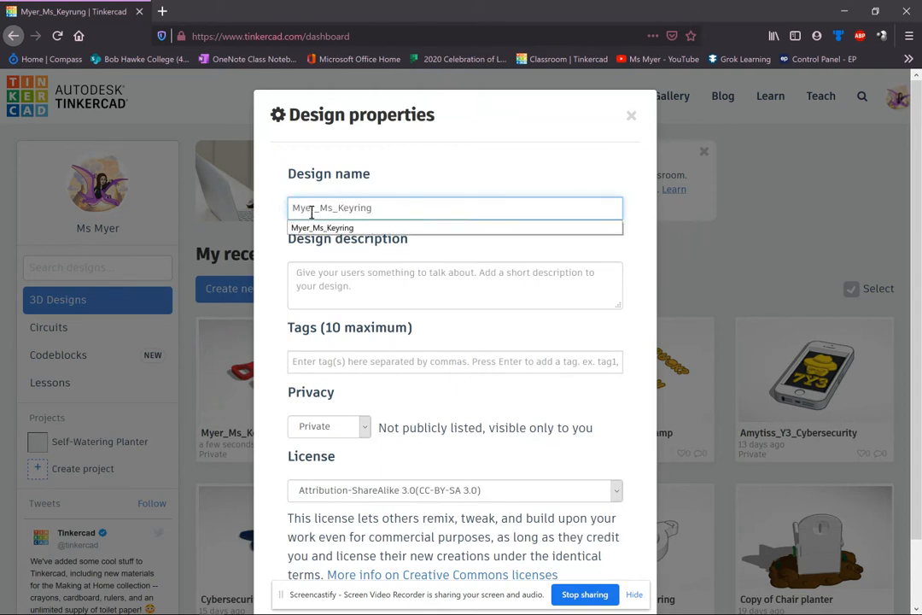
click(401, 204)
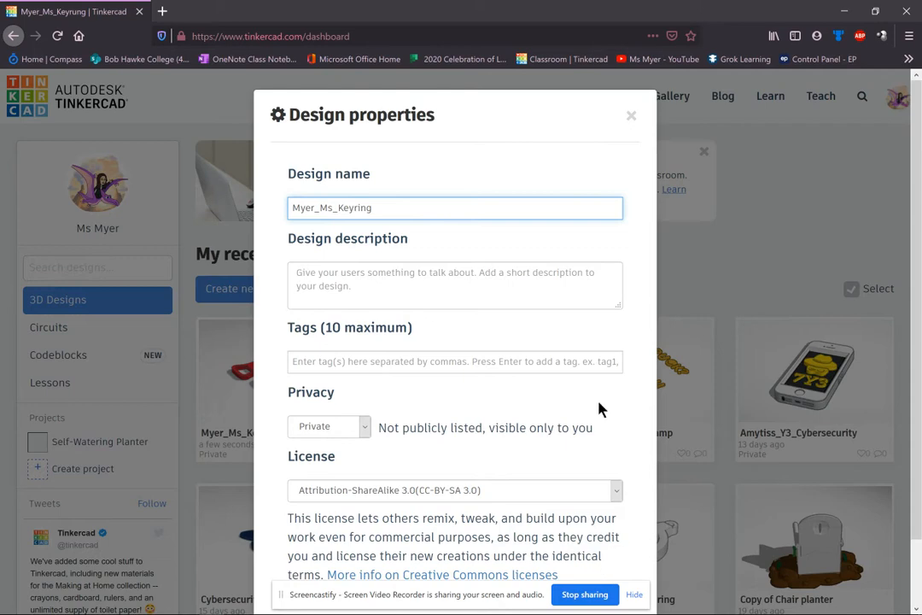
key(Return)
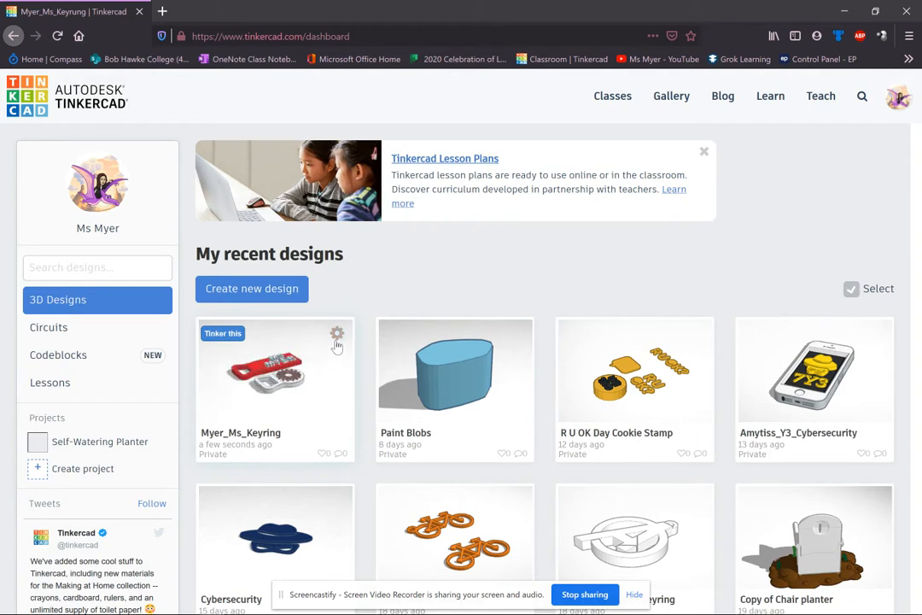
Download Myer_Ms_Keyring from its design page as an .STL file, then open it for editing.
click(338, 335)
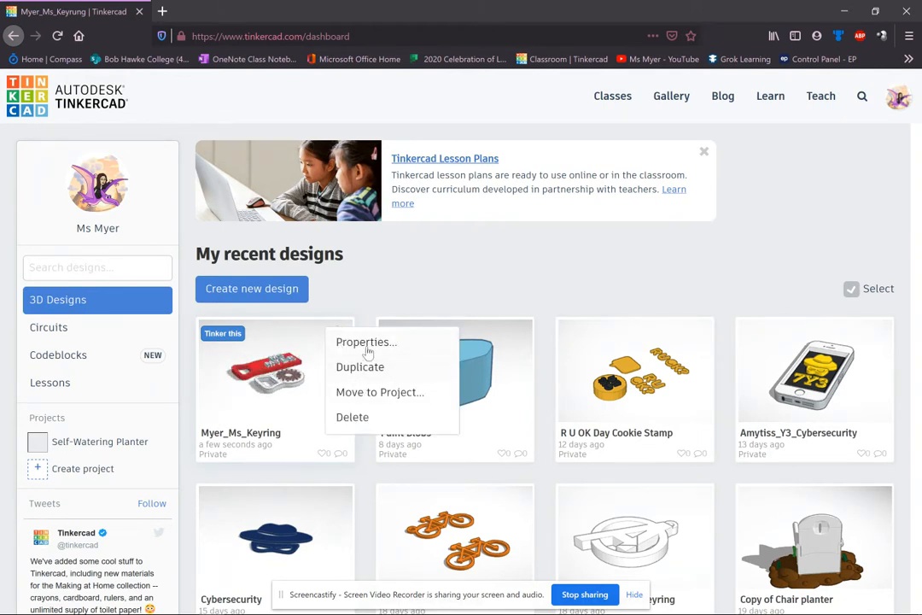
click(307, 363)
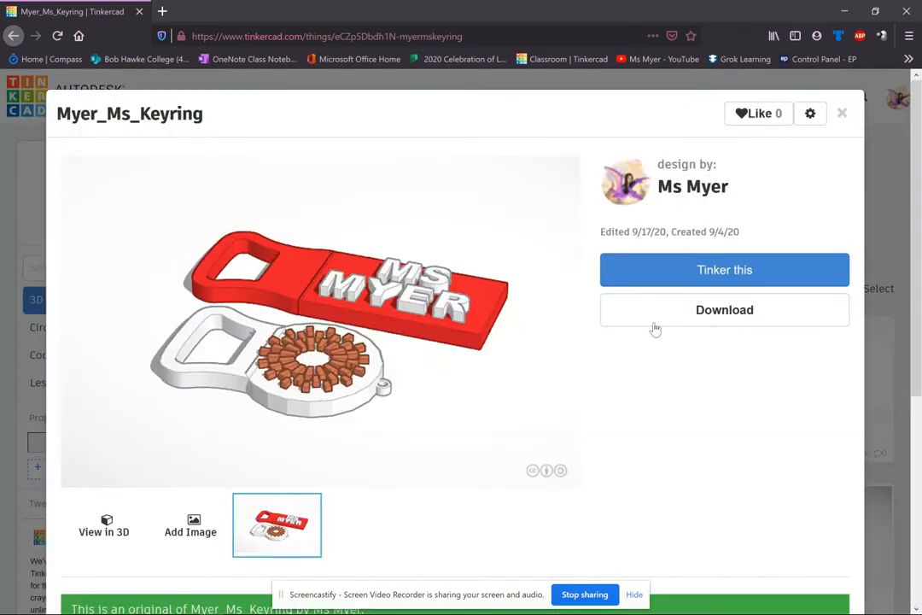
click(722, 311)
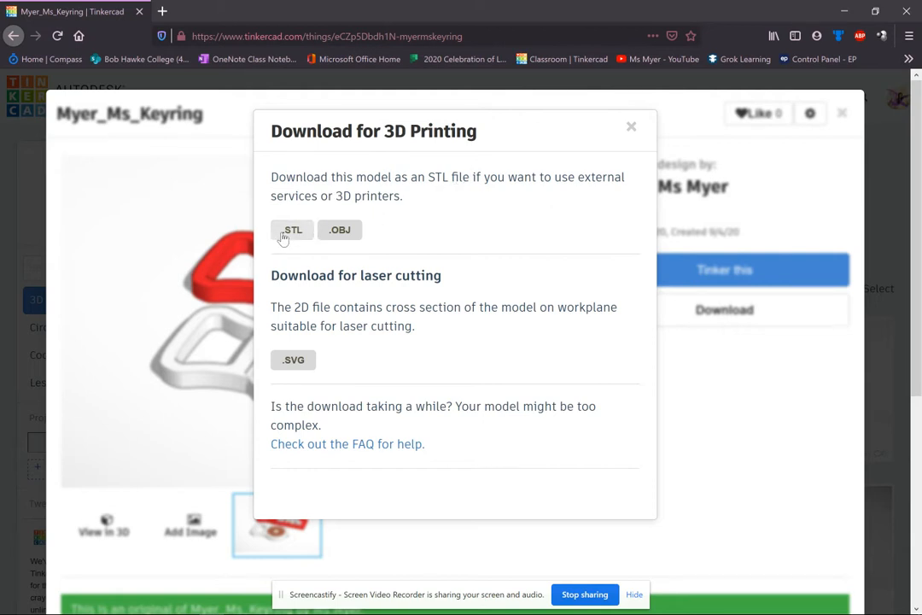
click(302, 232)
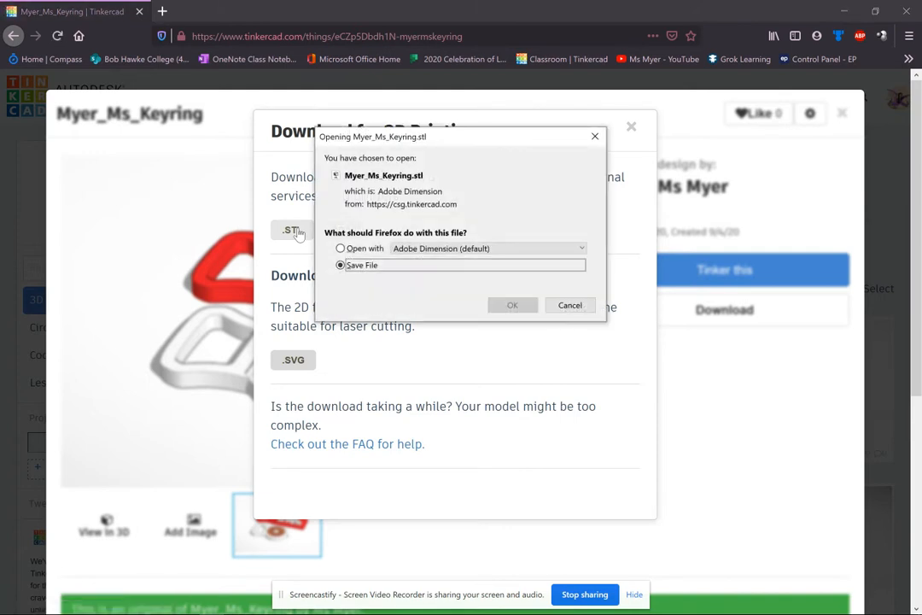
click(513, 306)
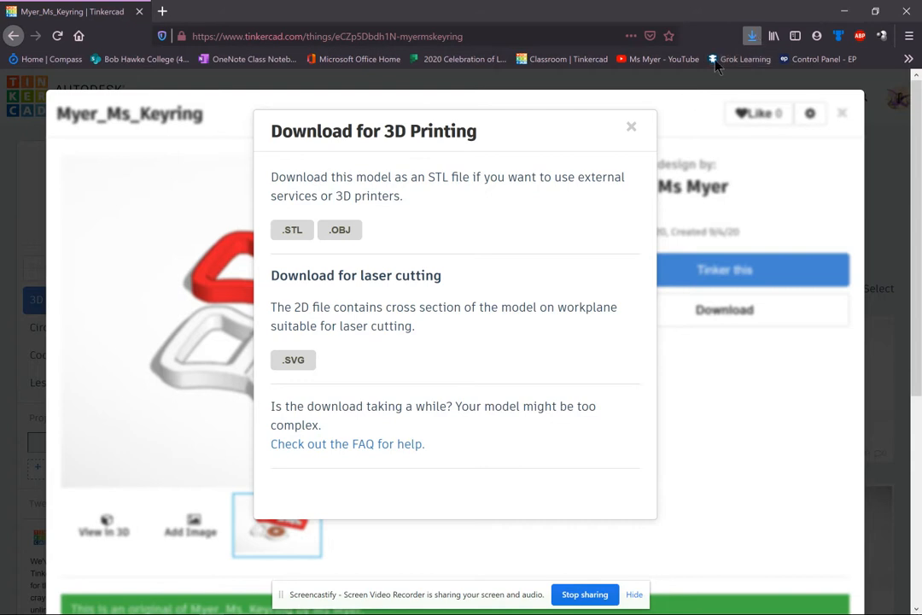
click(630, 127)
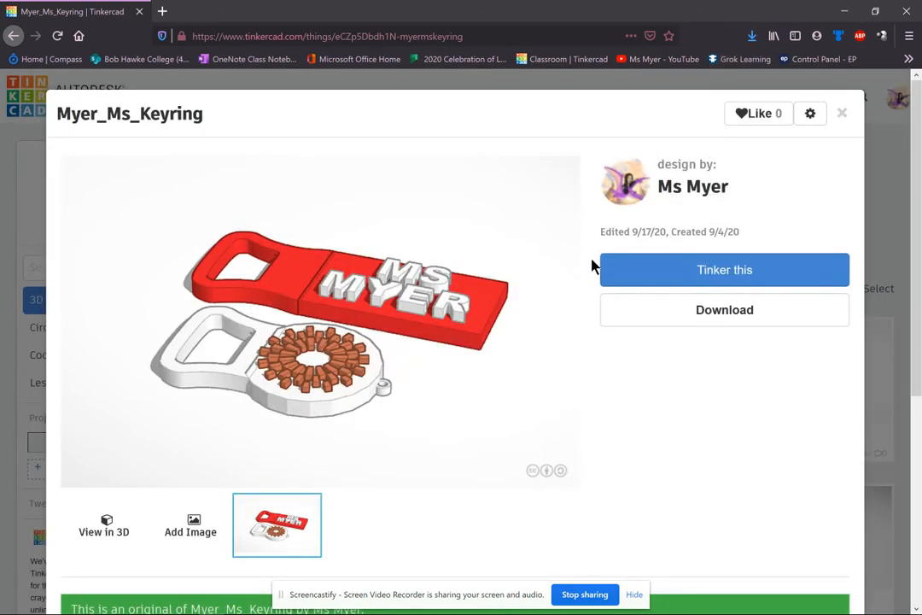
click(664, 270)
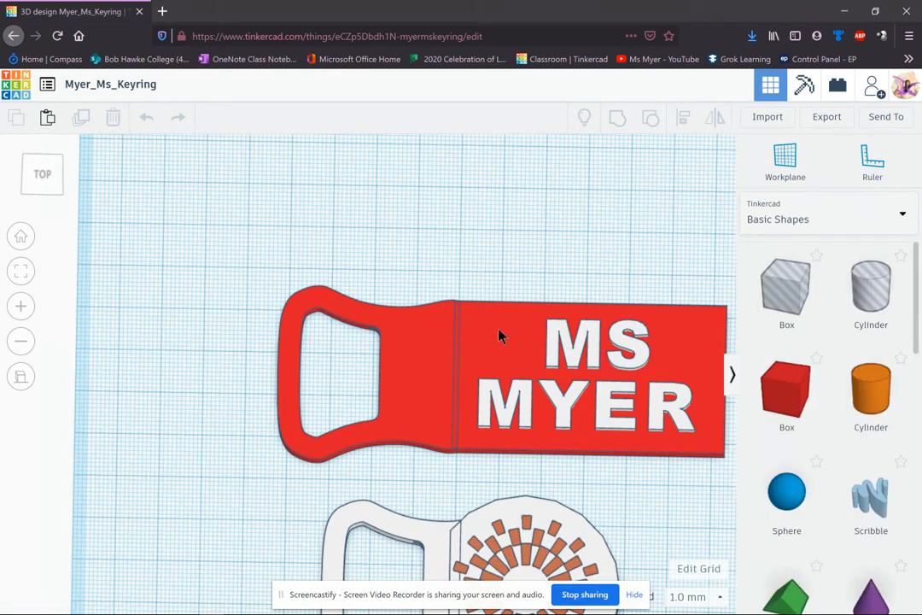
Zoom out over the workplane and box-select the red MS MYER keyring's eight shapes.
scroll(478, 390, up, 2)
scroll(479, 391, down, 1)
scroll(480, 389, up, 3)
scroll(480, 389, down, 4)
scroll(480, 389, down, 3)
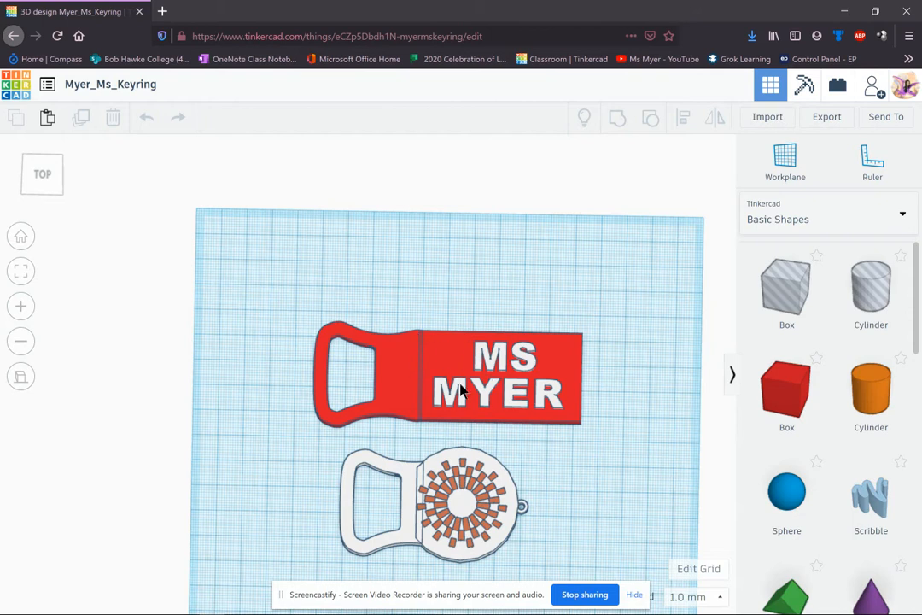
drag(293, 300, 607, 442)
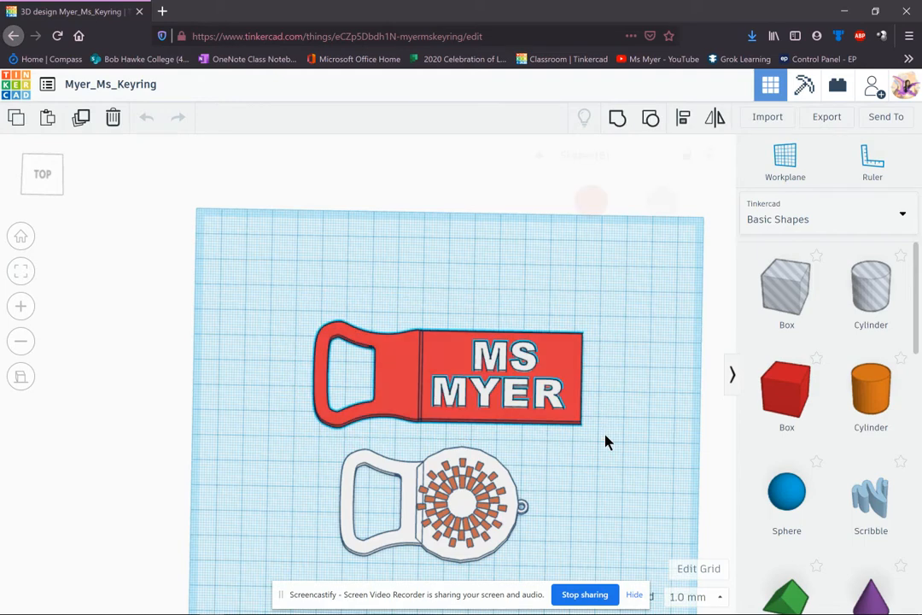
Export only the 8 selected shapes as .STL and save Myer_Ms_Keyring.stl to disk.
click(826, 124)
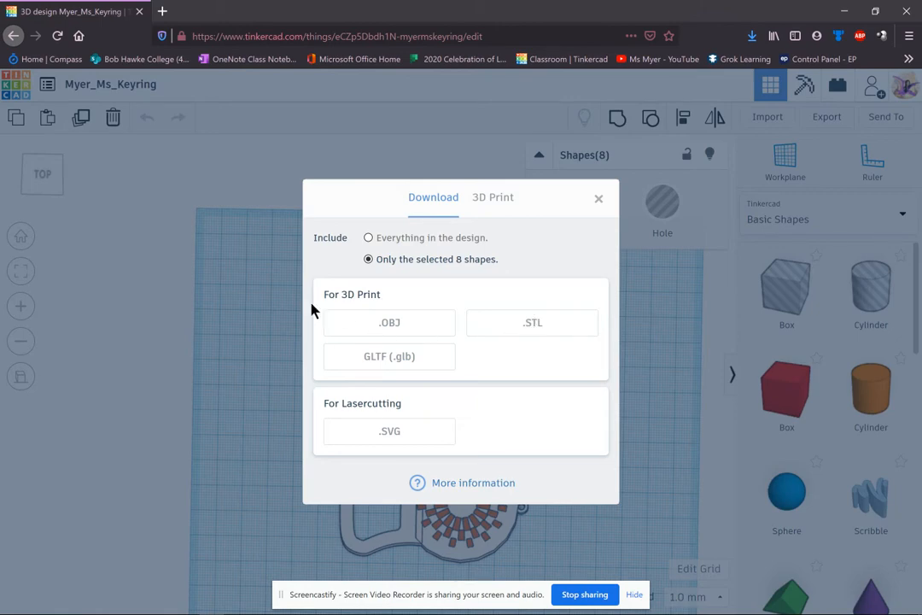
click(544, 323)
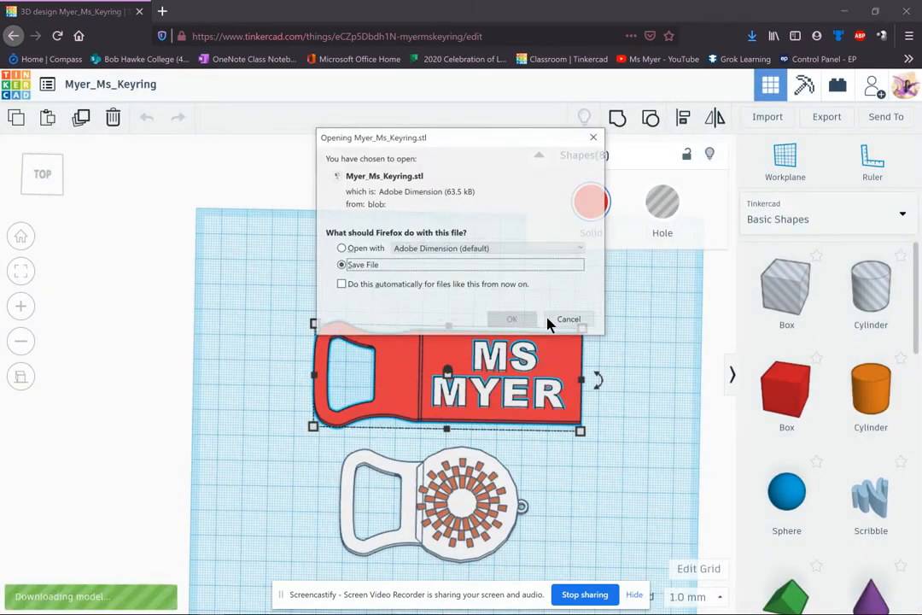
click(524, 322)
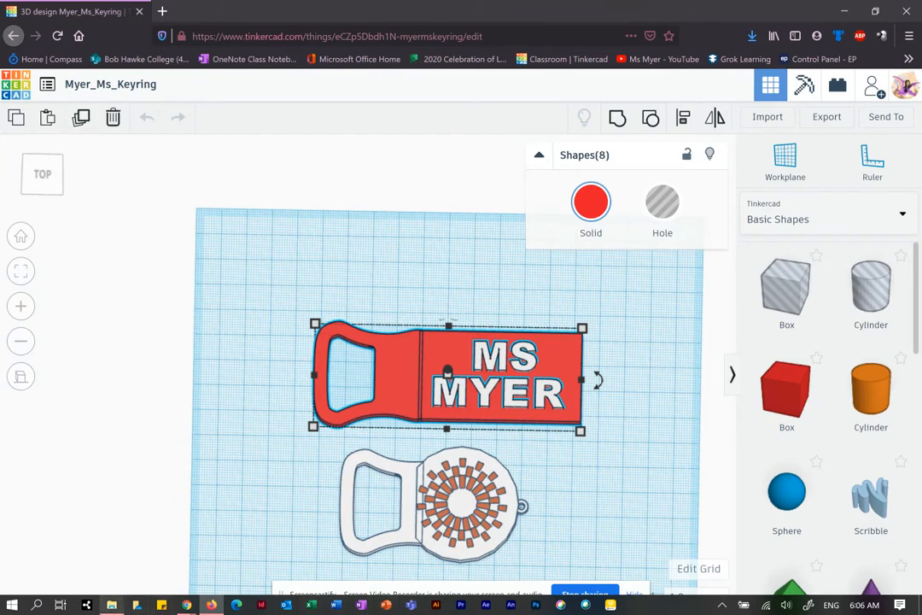
Search Windows for 'prusa' and launch PrusaSlicer.
click(37, 604)
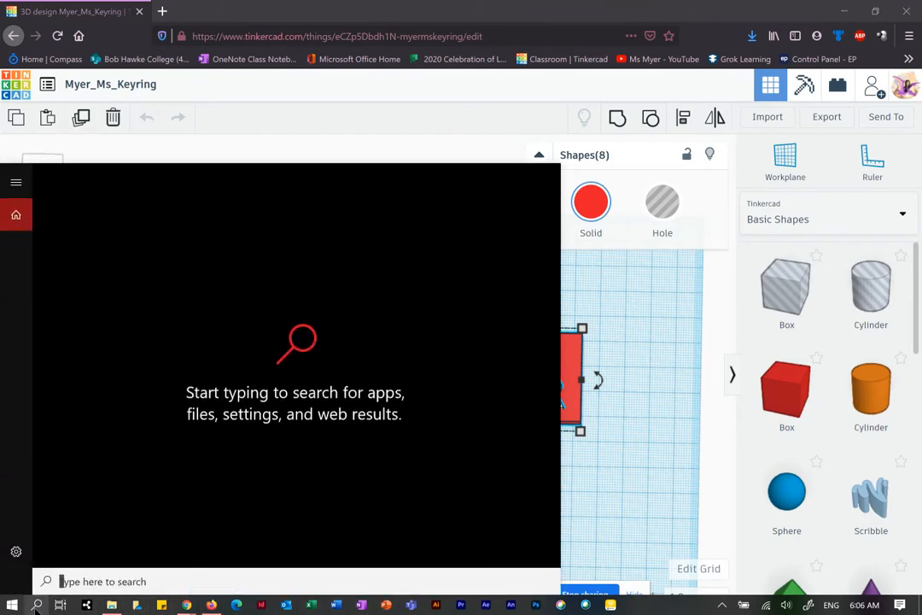
text(prusa)
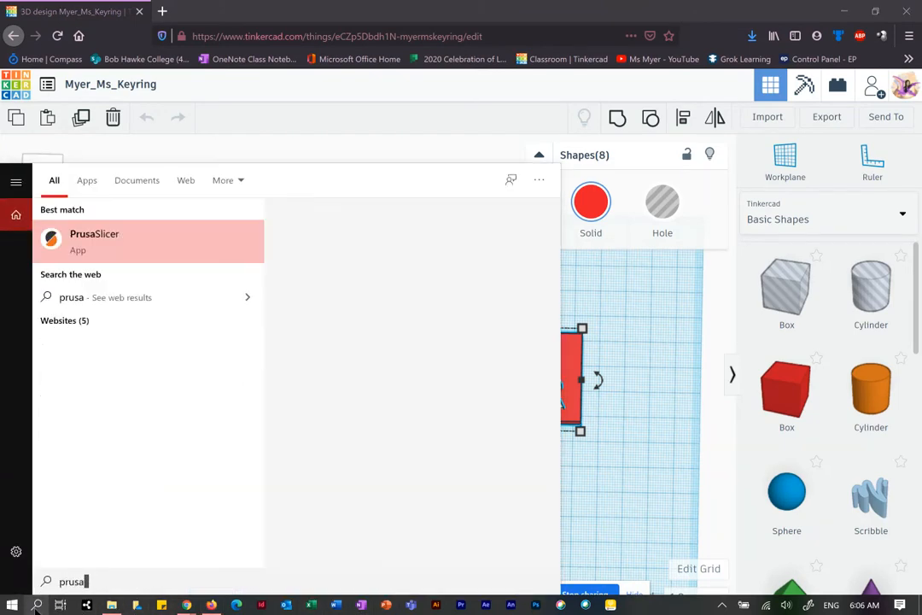
click(320, 346)
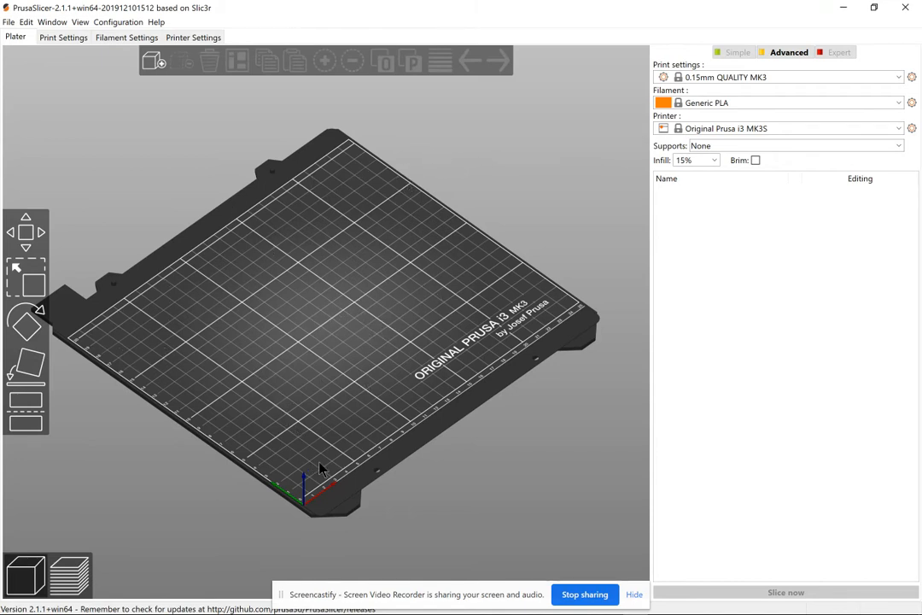
Run the Configuration Wizard, deselecting the MINI 0.4 mm nozzle so only the Original Prusa i3 MK3S remains.
click(702, 128)
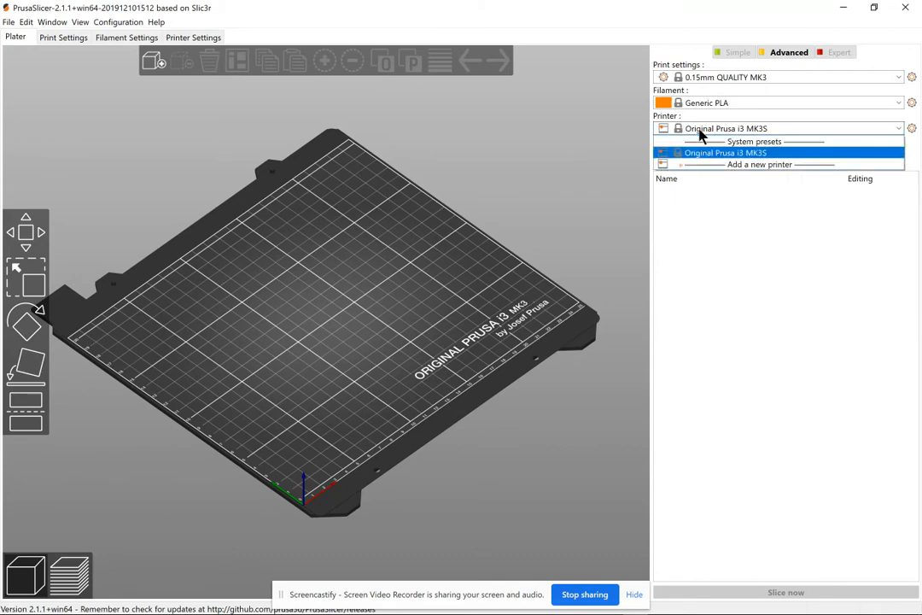
click(745, 167)
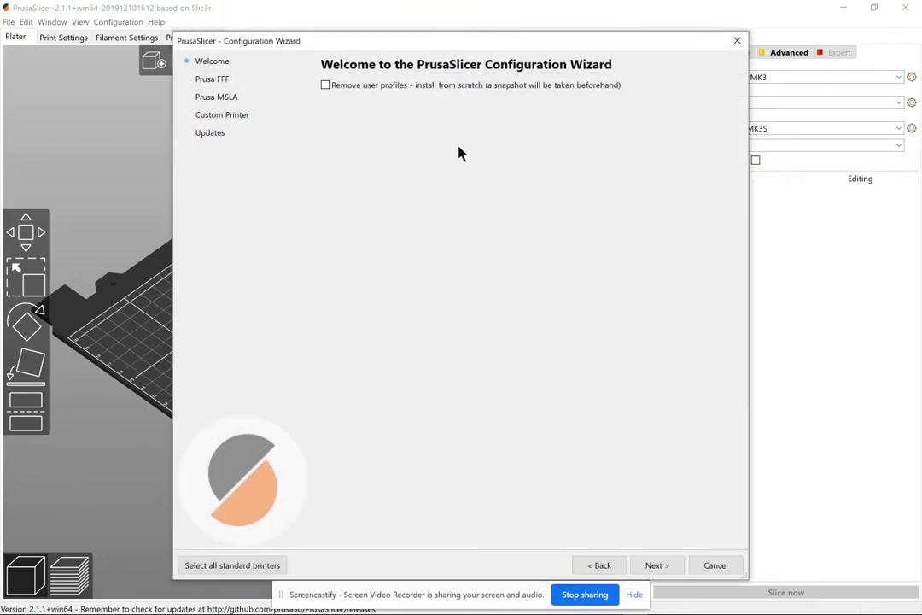
click(657, 566)
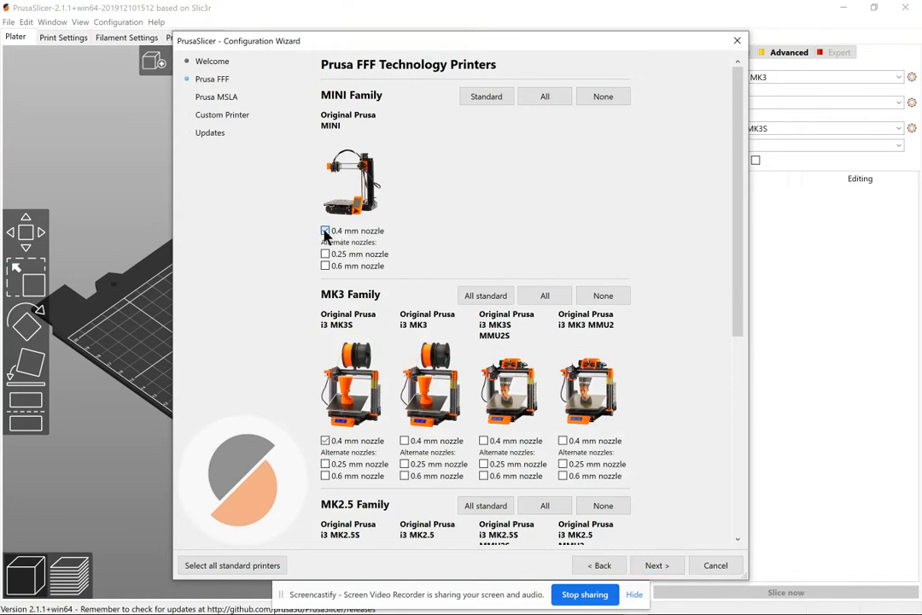
click(324, 441)
click(662, 567)
click(665, 568)
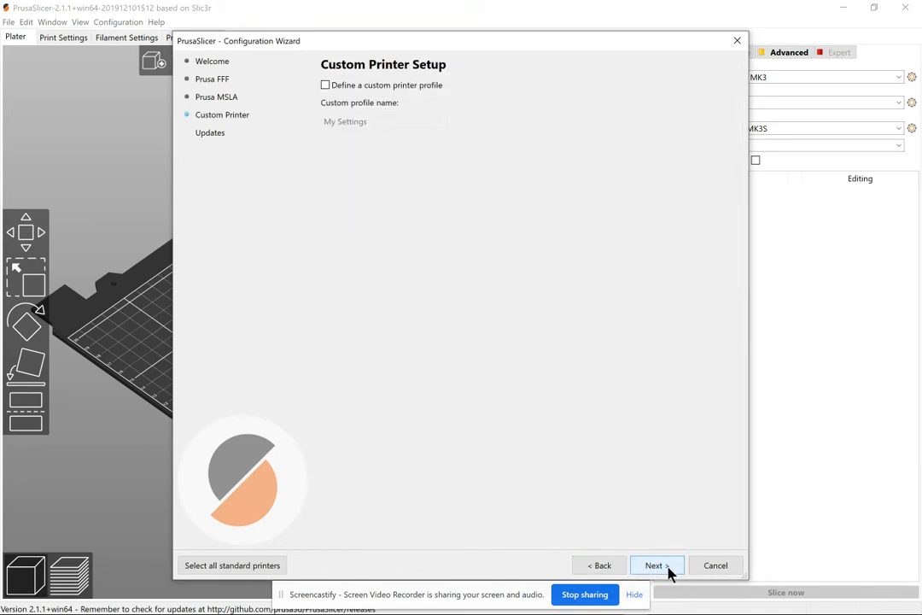
click(670, 568)
click(671, 567)
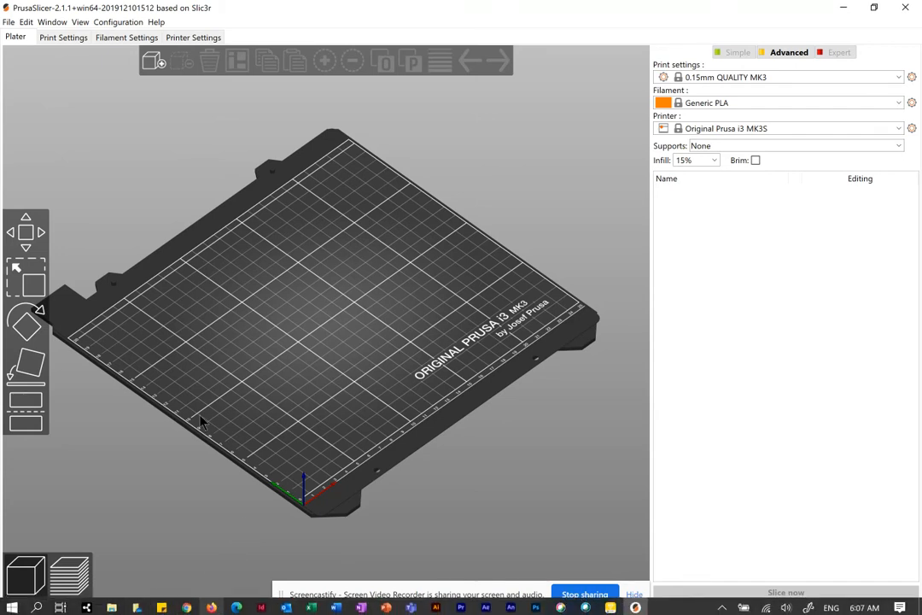
Import Myer_Ms_Keyring(1).stl onto the print bed.
click(10, 22)
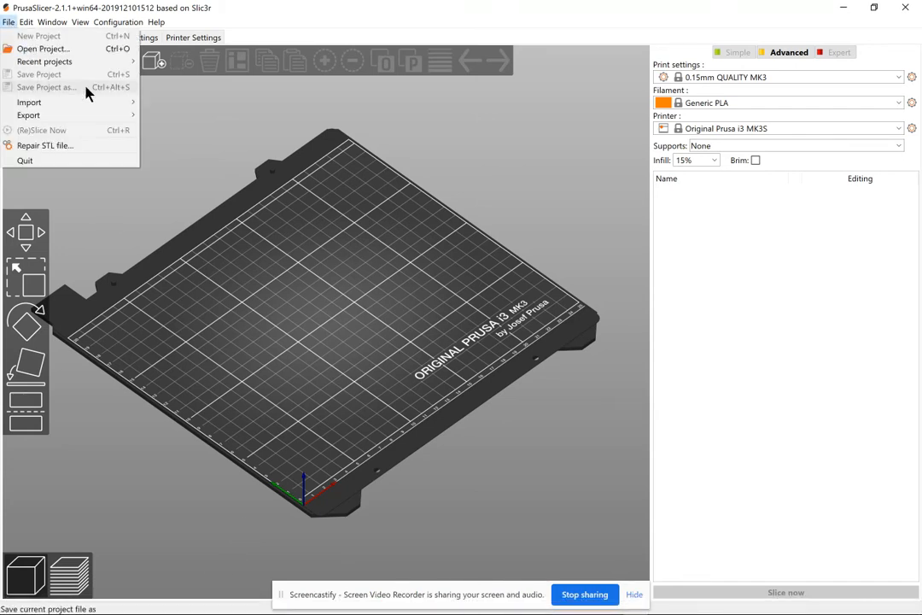
mouse_move(104, 101)
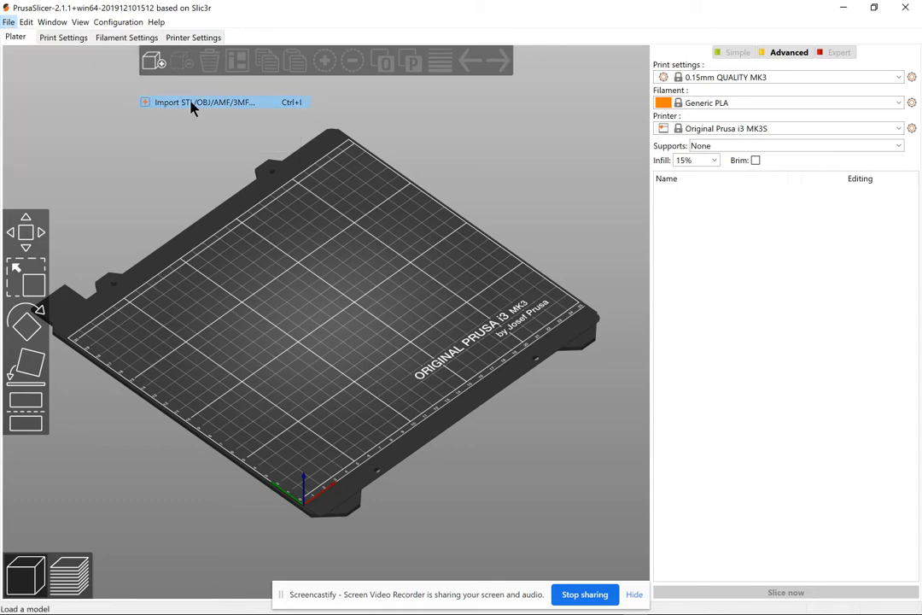
click(193, 102)
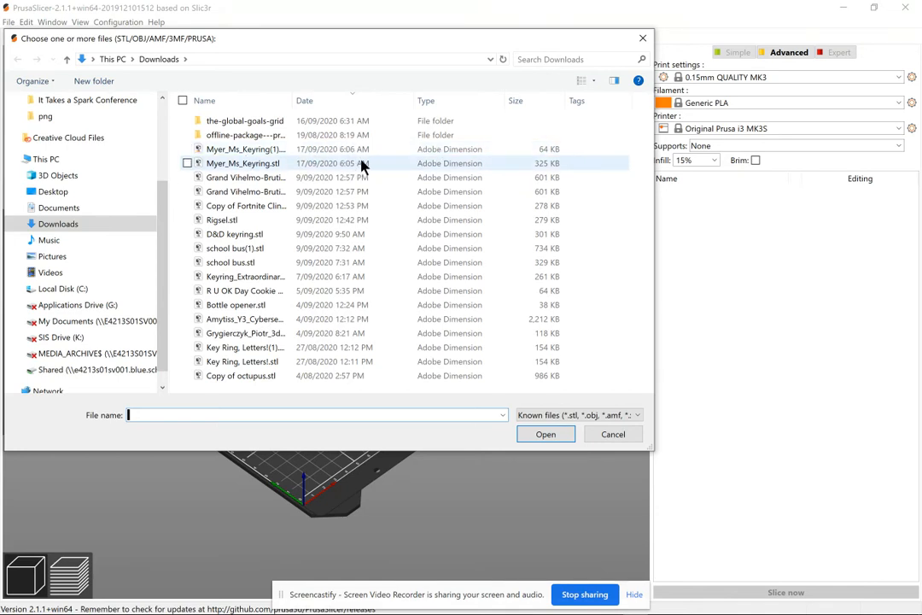
click(267, 151)
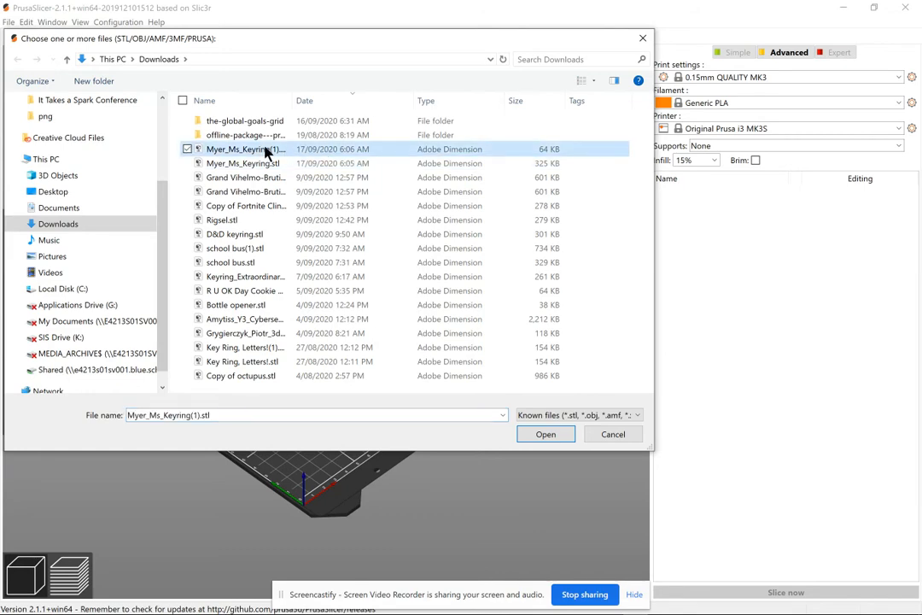
click(541, 437)
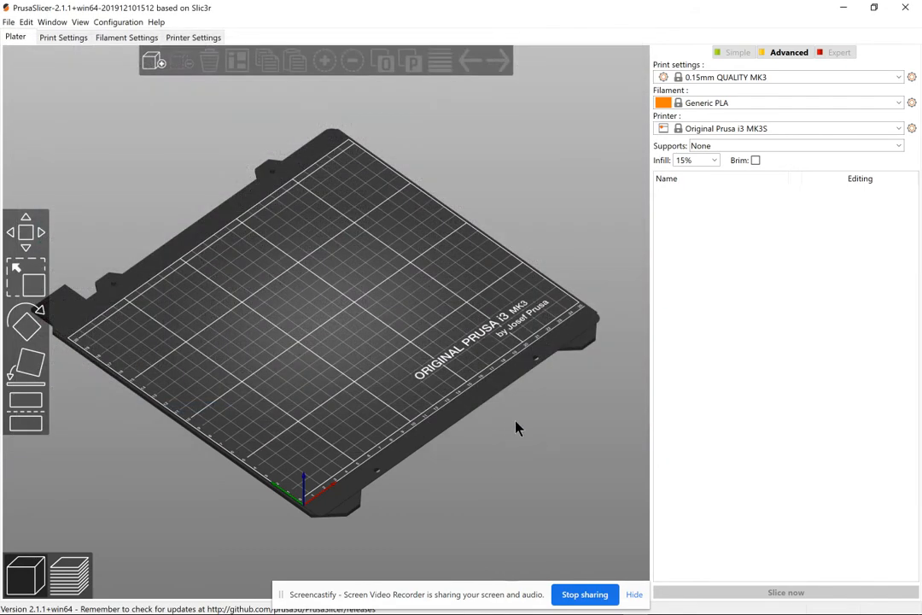
Move the keyring toward the back of the bed, to X 125.6, Y 172.58.
drag(335, 394, 302, 398)
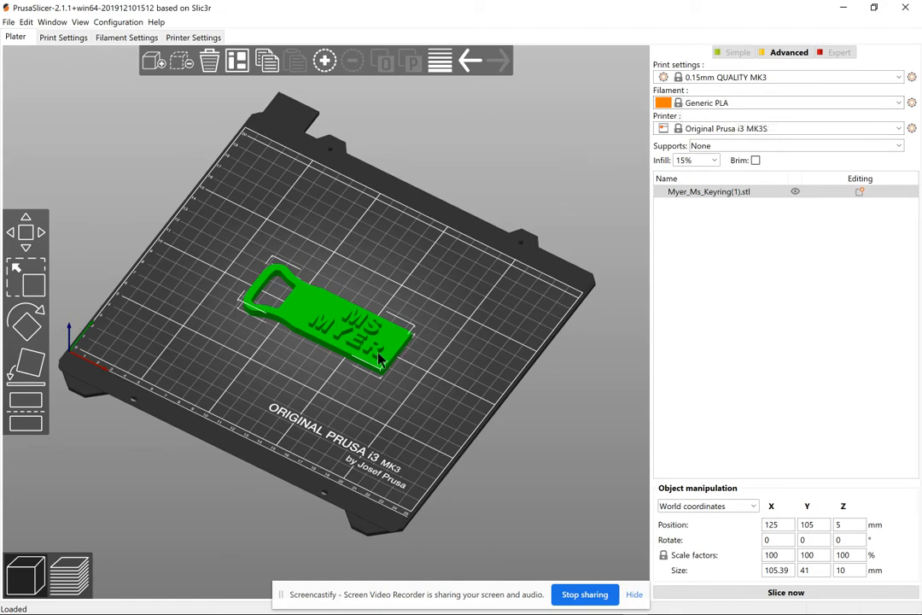
mouse_move(286, 388)
mouse_down()
mouse_move(325, 386)
mouse_move(299, 401)
mouse_up()
drag(323, 345, 319, 225)
drag(309, 322, 242, 242)
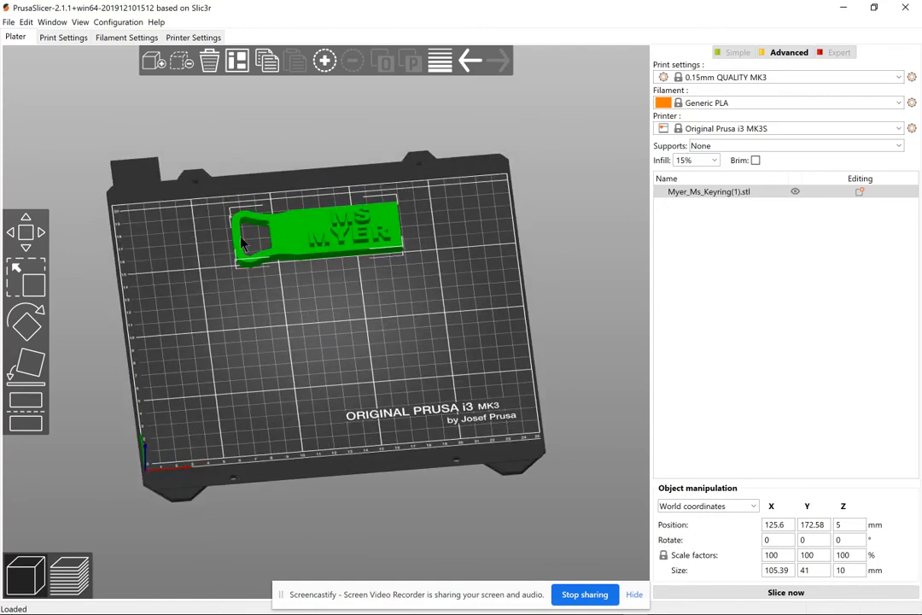
Import Myer_Ms_Keyring.stl onto the bed alongside the existing keyring.
click(8, 23)
mouse_move(89, 103)
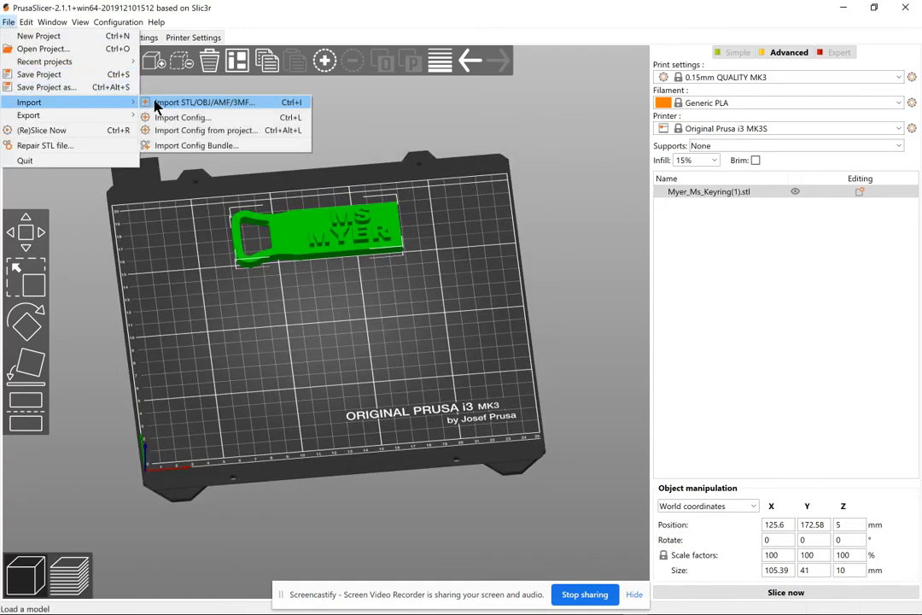
click(157, 103)
click(259, 163)
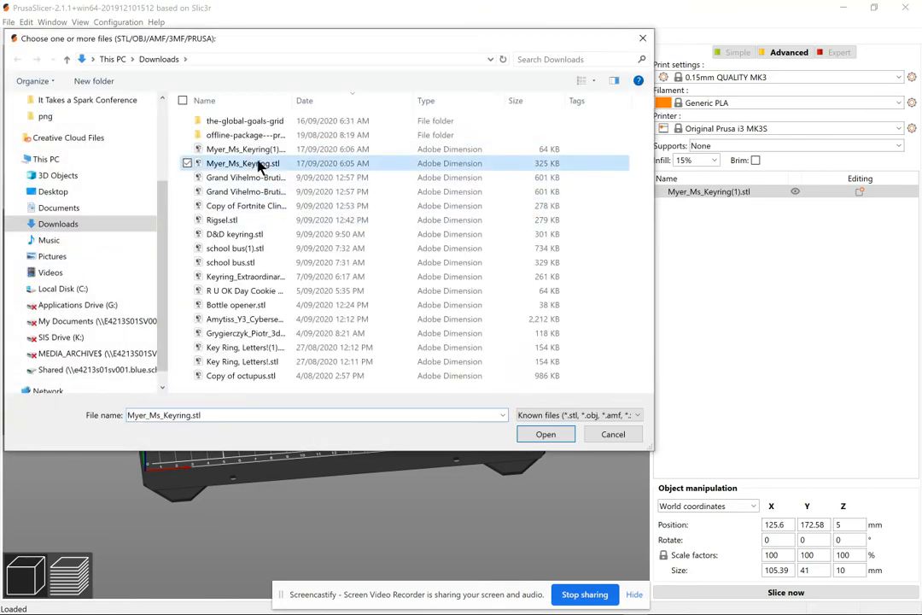
click(545, 433)
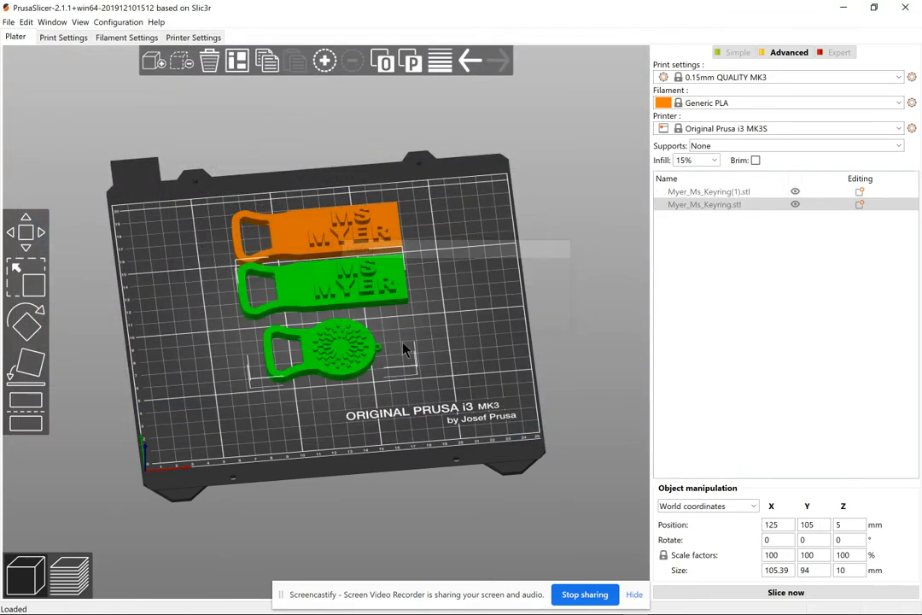
Delete the Myer_Ms_Keyring.stl object and move the remaining keyring to X 116.83, Y 110.66.
drag(350, 356, 319, 378)
mouse_move(293, 311)
mouse_down()
mouse_move(271, 308)
mouse_move(282, 309)
mouse_up()
click(368, 248)
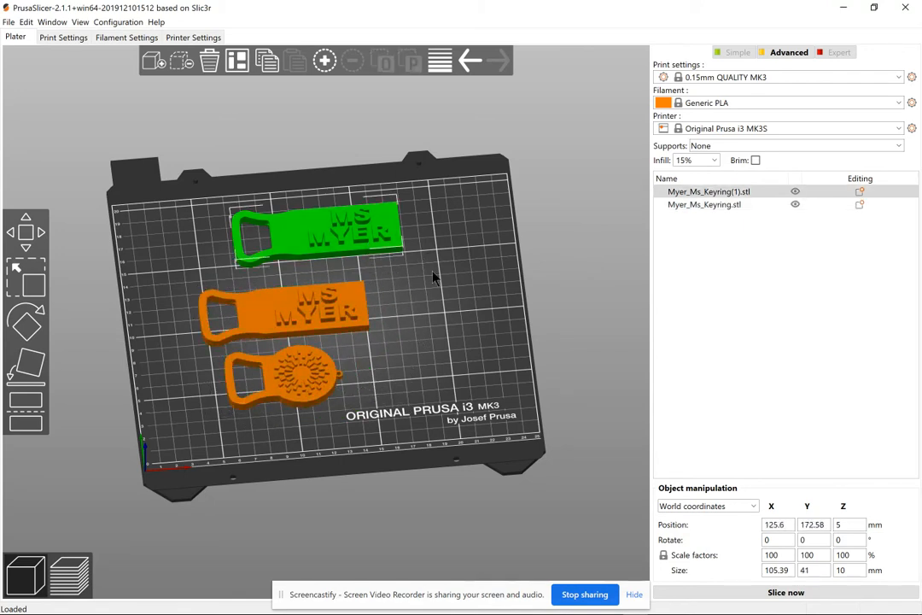
drag(391, 292, 418, 286)
drag(393, 295, 345, 328)
click(345, 329)
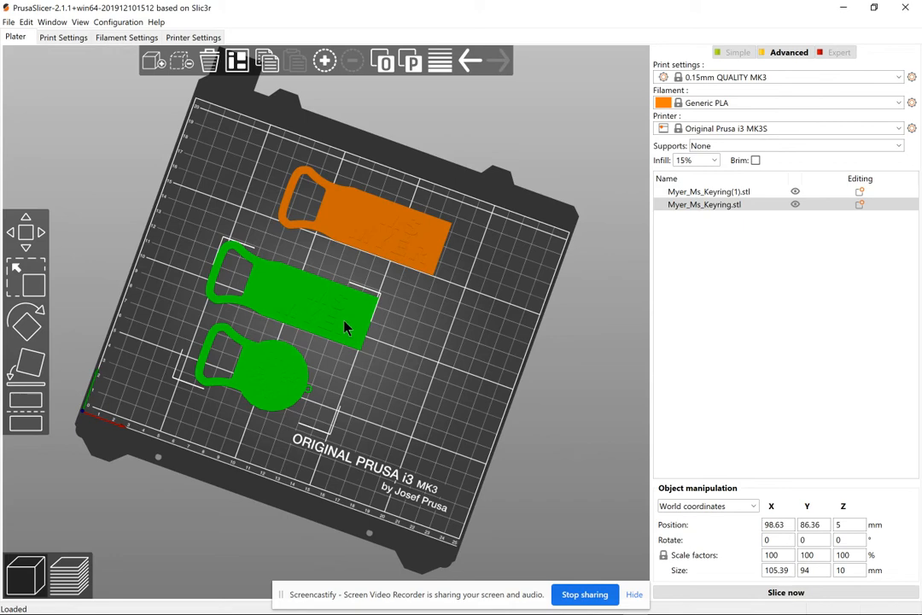
key(Delete)
drag(381, 259, 335, 323)
drag(340, 374, 365, 370)
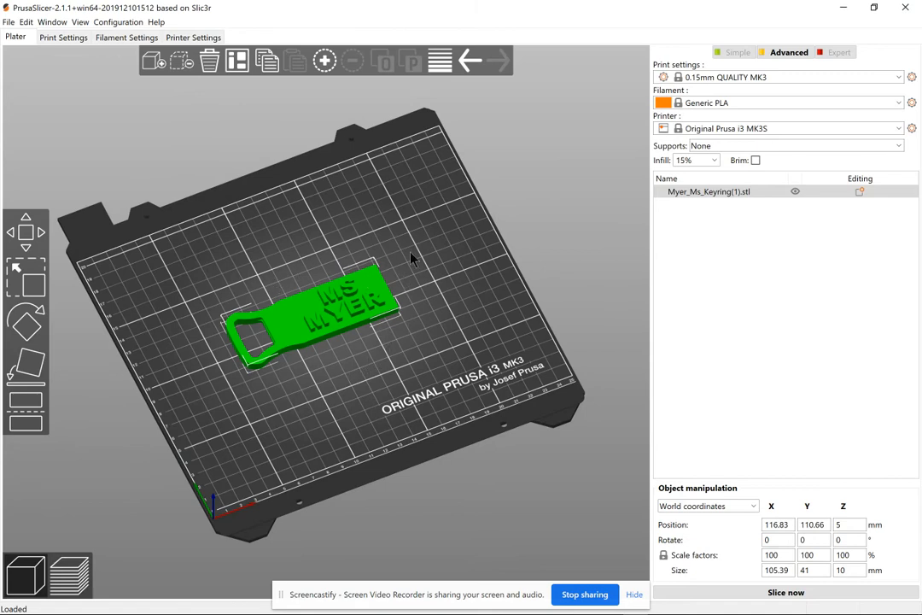
Slice the keyring into 66 layers using 4.89 m of filament, and orbit the preview to inspect it.
click(731, 595)
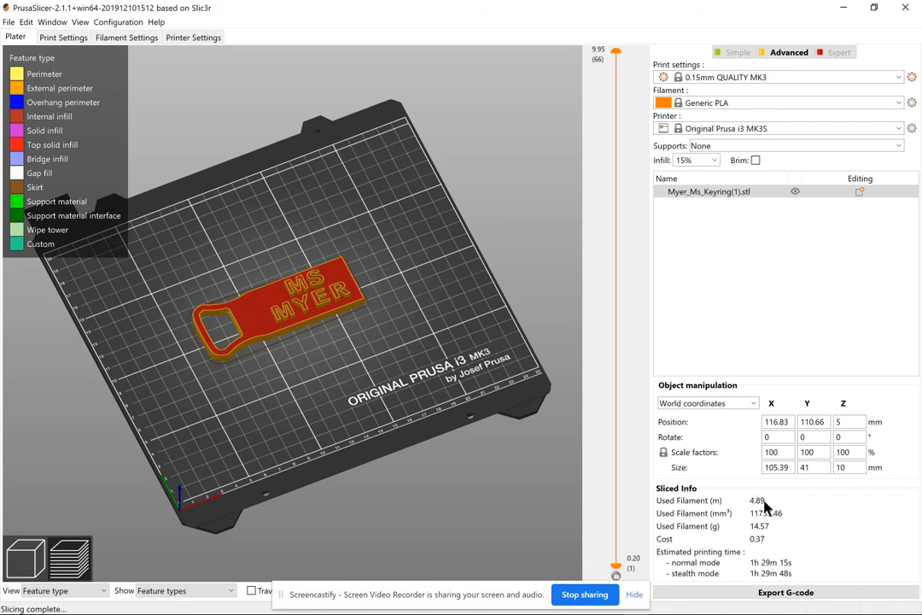
drag(488, 418, 334, 394)
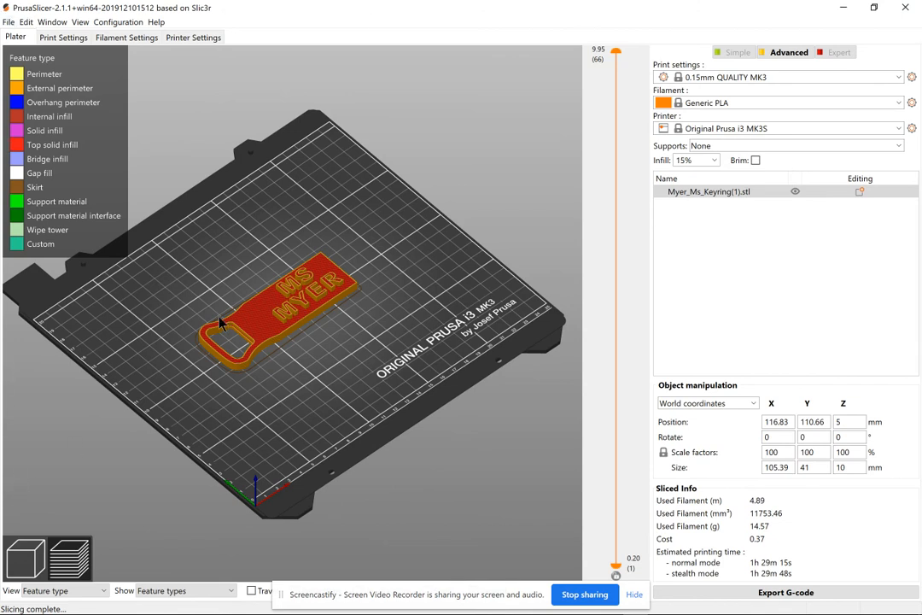
Open the G-code save dialog in Downloads with Myer_Ms_Keyring(1)_0.15mm_PLA_MK3S_1h29m.gcode ready to edit.
click(691, 592)
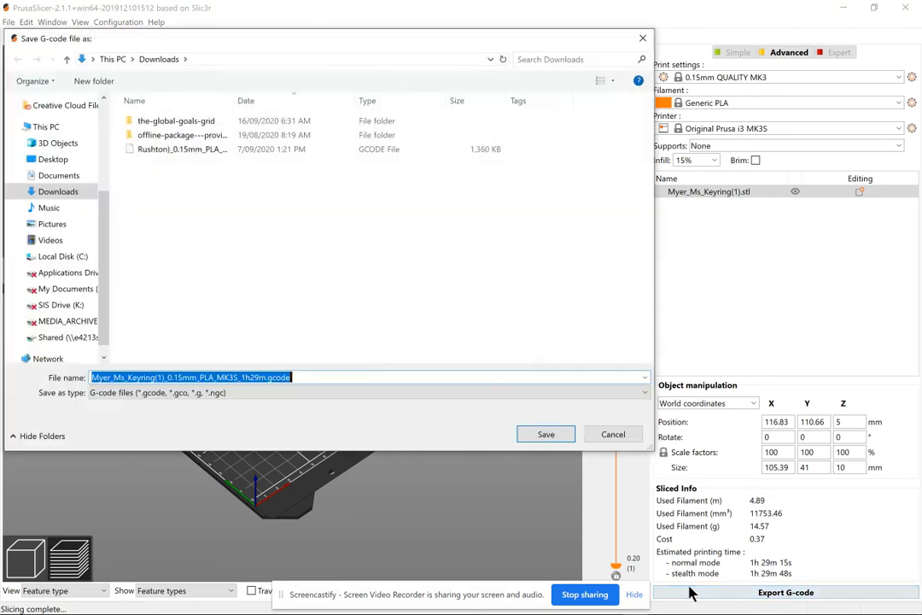
click(263, 378)
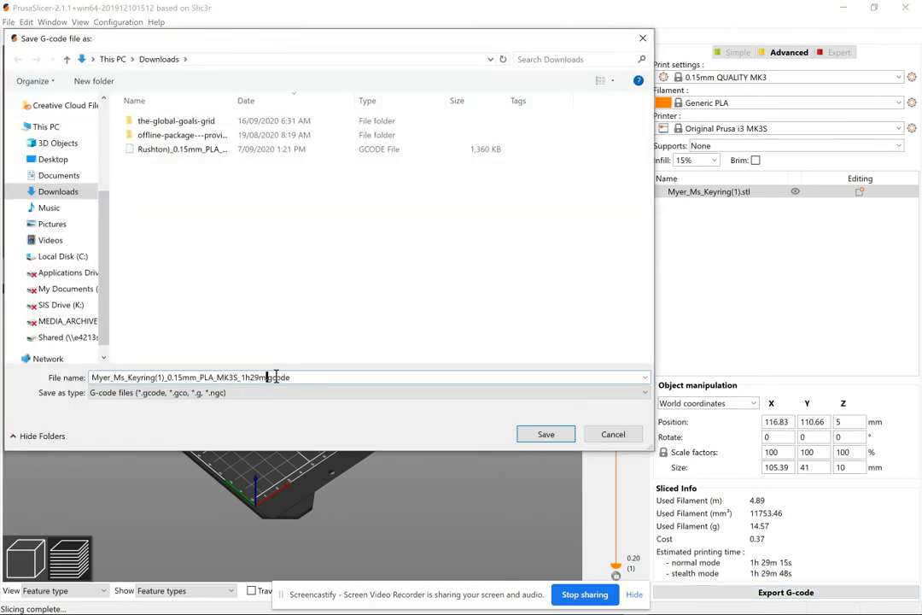